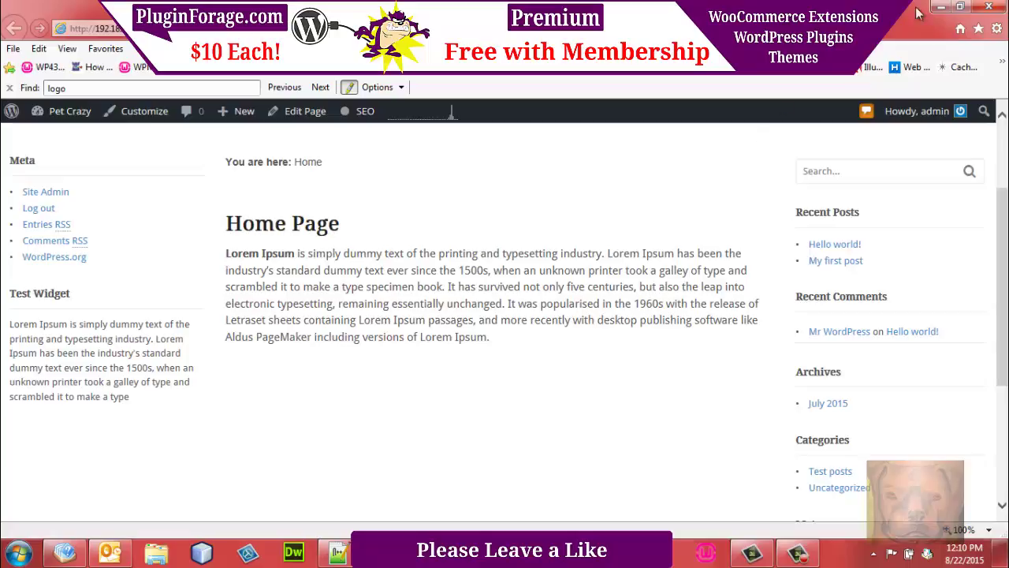
Check how the home page layout adapts to a narrower browser window, and restore the window to full size
click(962, 8)
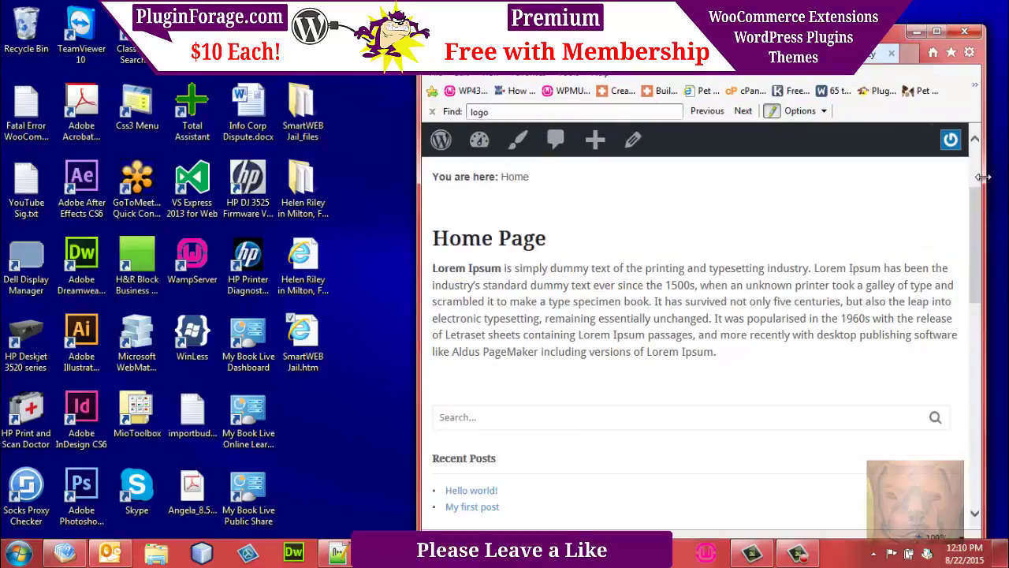
mouse_move(979, 175)
mouse_down()
mouse_move(749, 181)
mouse_move(983, 188)
mouse_up()
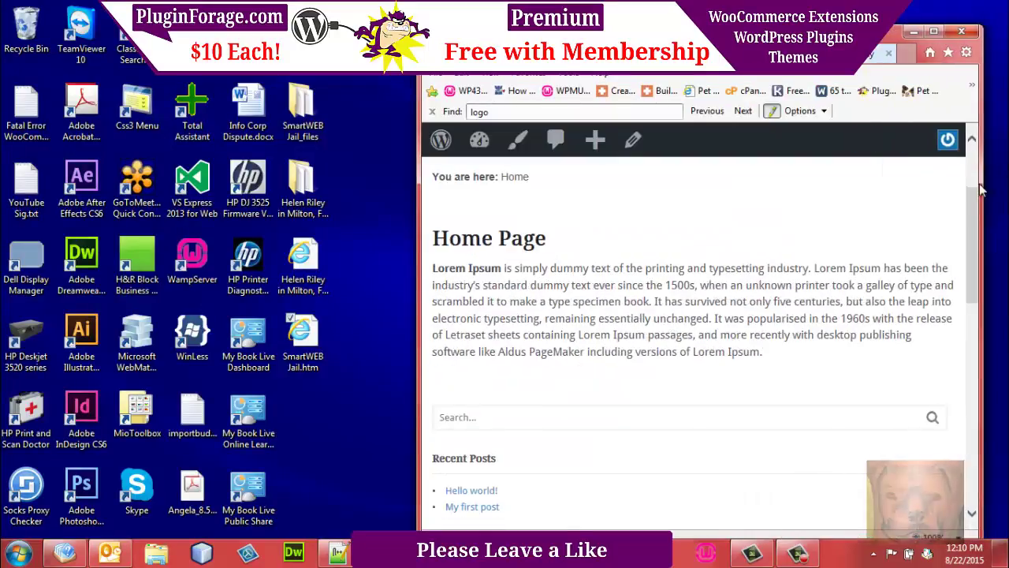
click(935, 33)
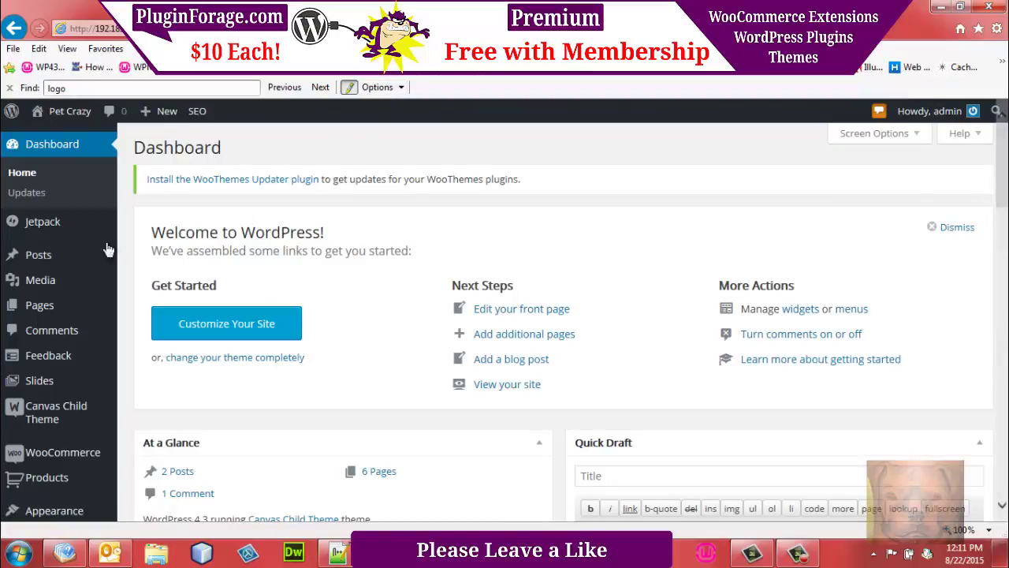
Open the Canvas Child Theme's general settings and start uploading a custom logo
mouse_move(59, 283)
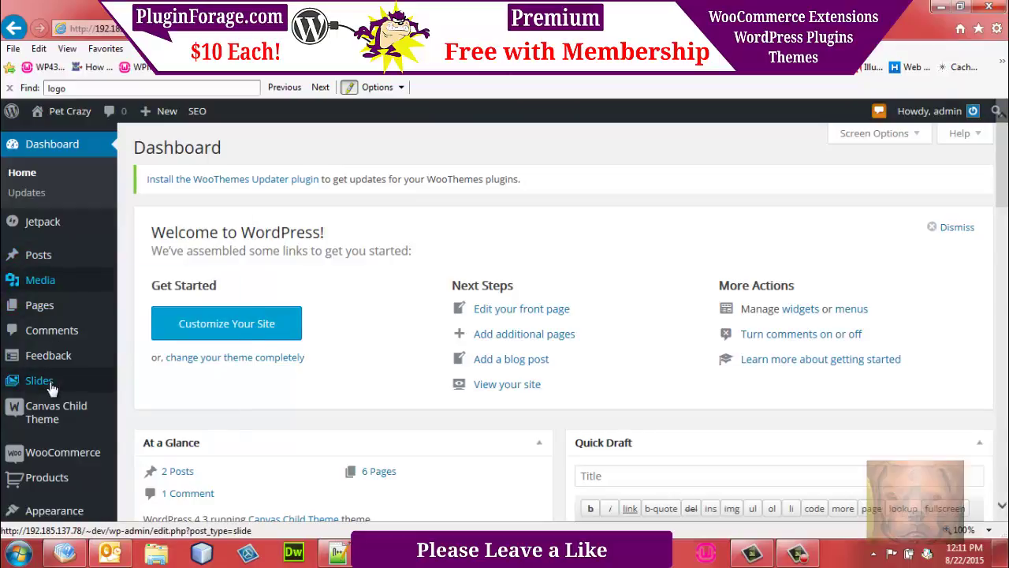
mouse_move(82, 408)
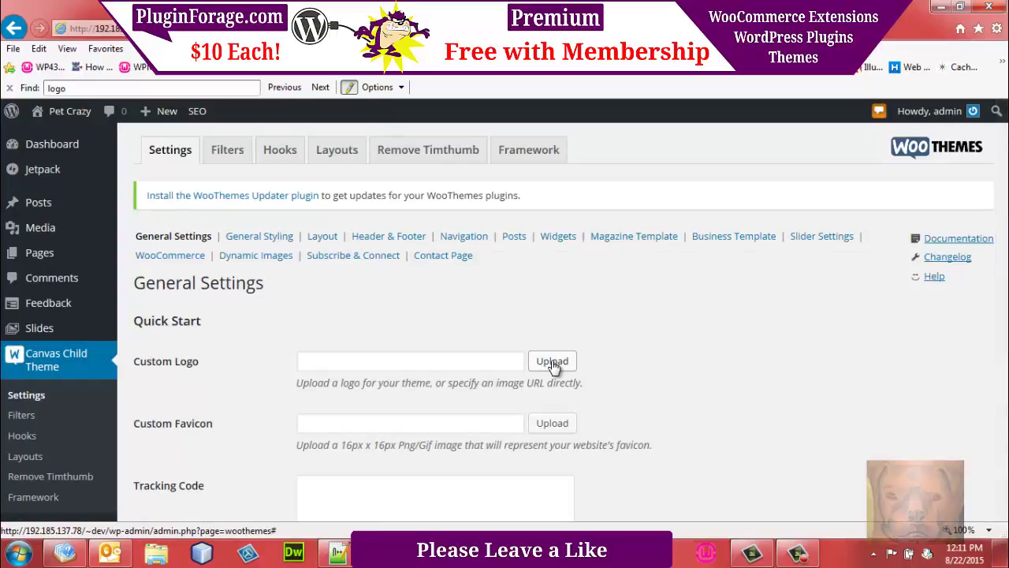
click(554, 364)
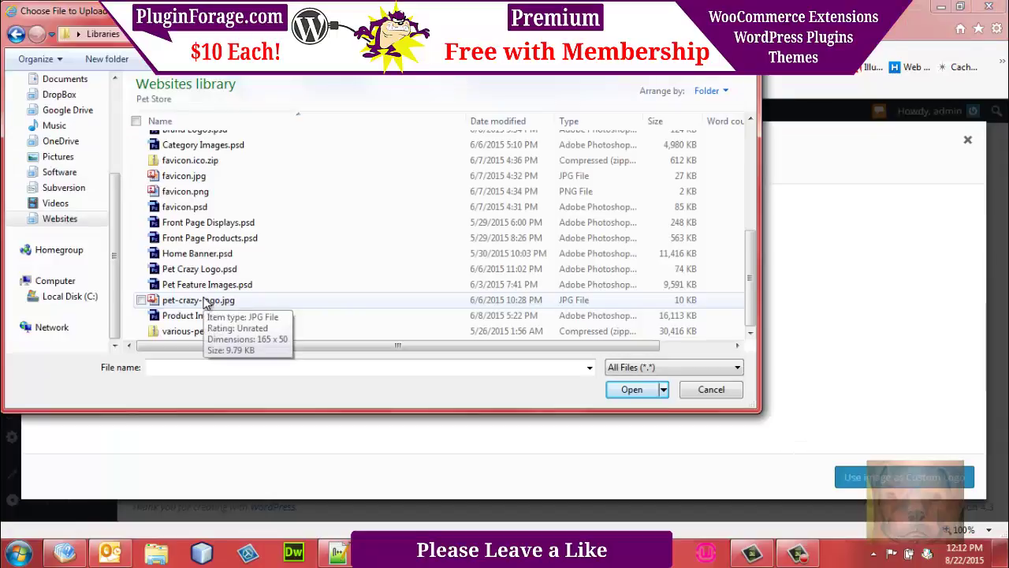
Examine the image dimensions of pet-crazy-logo.jpg in its file properties
click(206, 304)
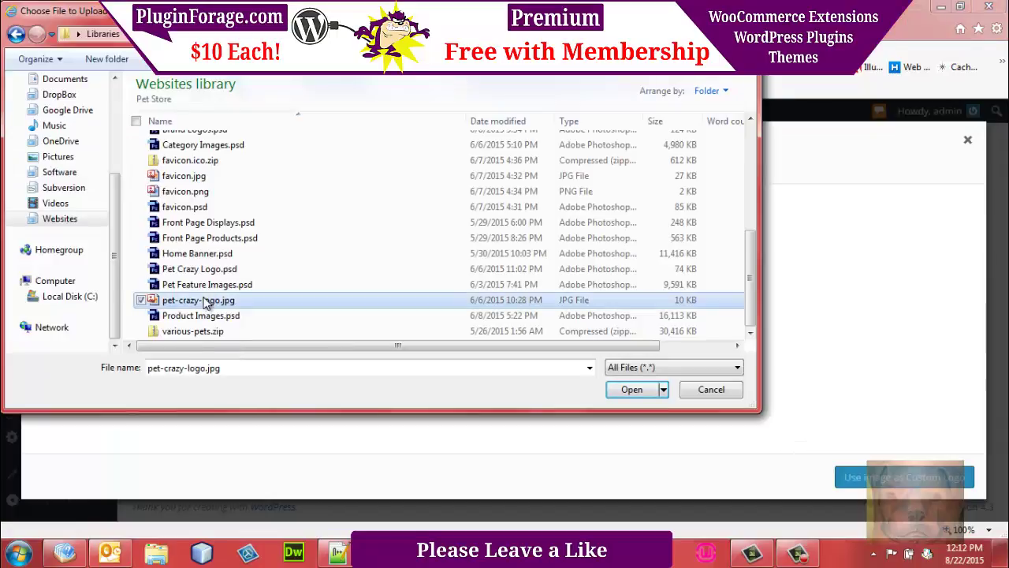
double_click(205, 304)
right_click(201, 301)
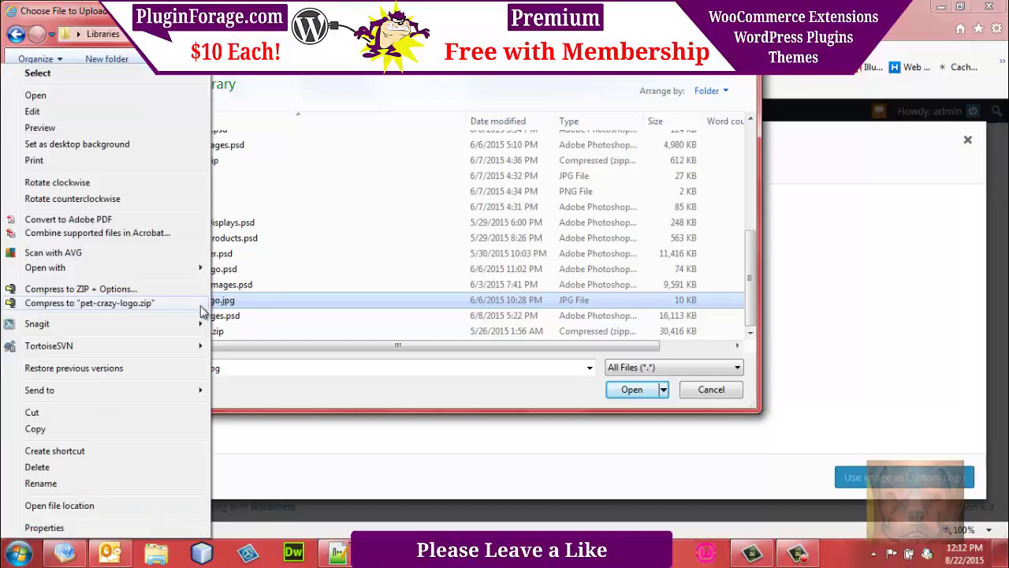
click(76, 527)
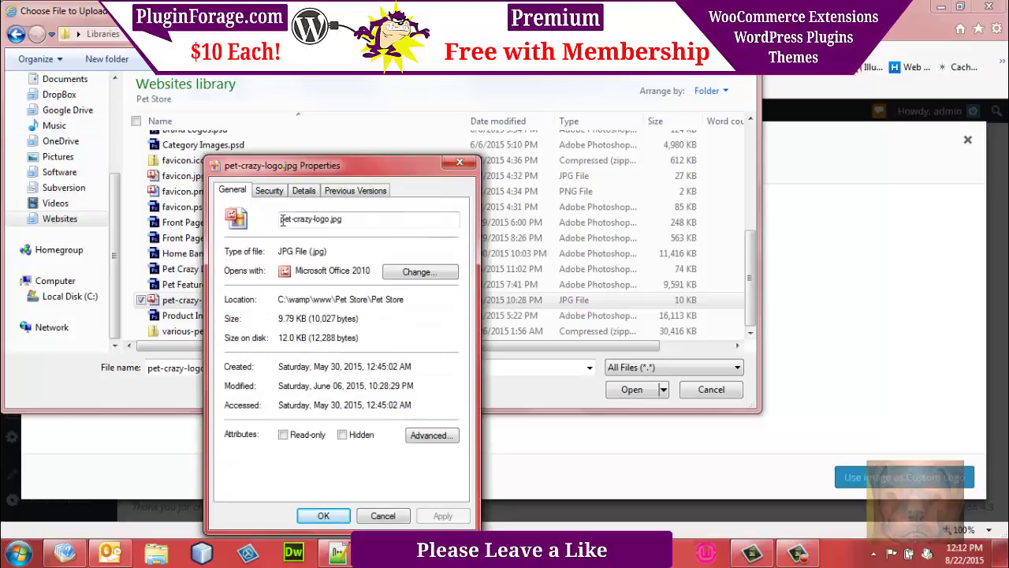
click(307, 194)
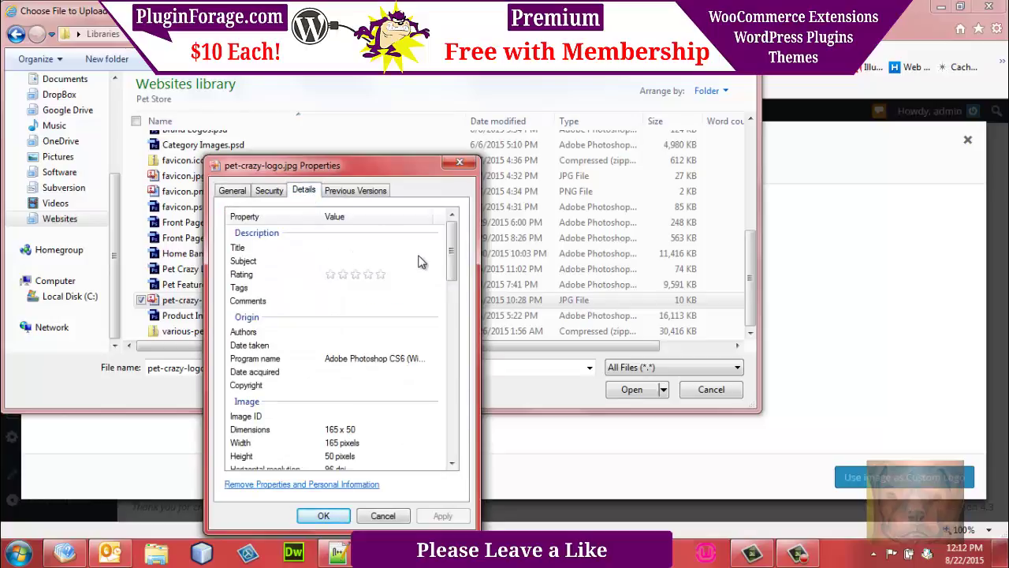
click(370, 518)
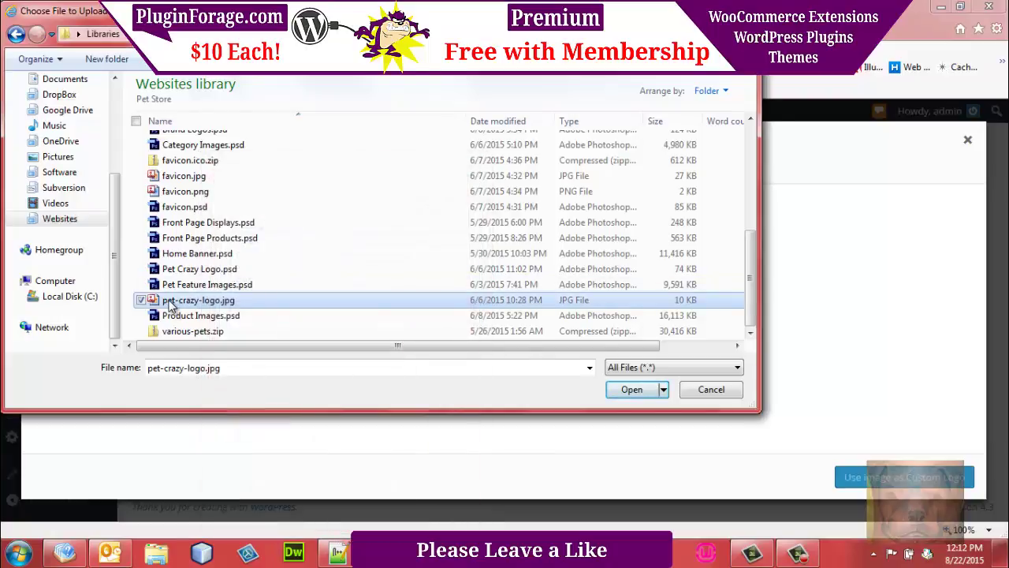
Upload pet-crazy-logo.jpg, assign it to the Banners & Logos category and use it as the custom logo
double_click(170, 302)
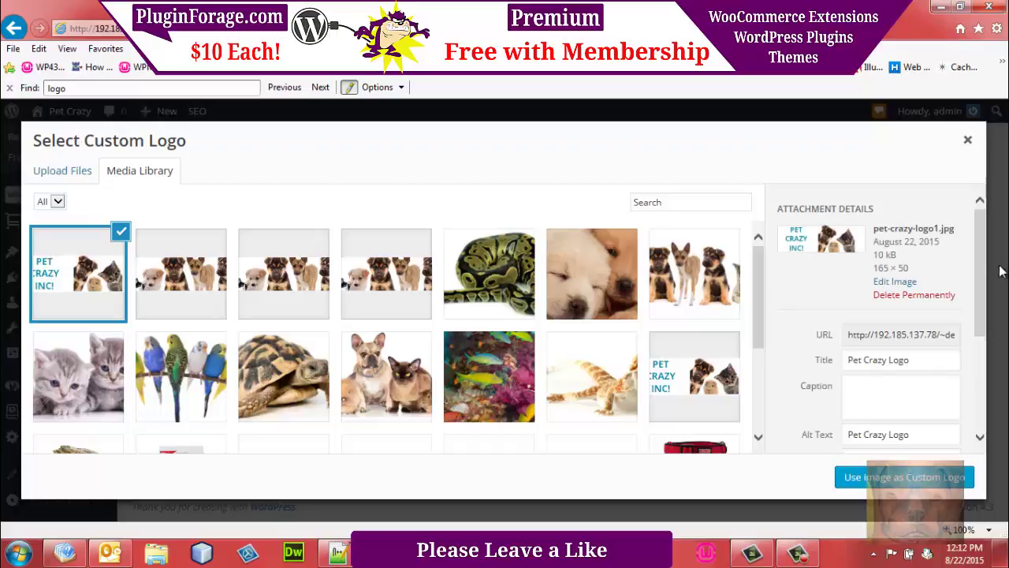
scroll(982, 266, down, 3)
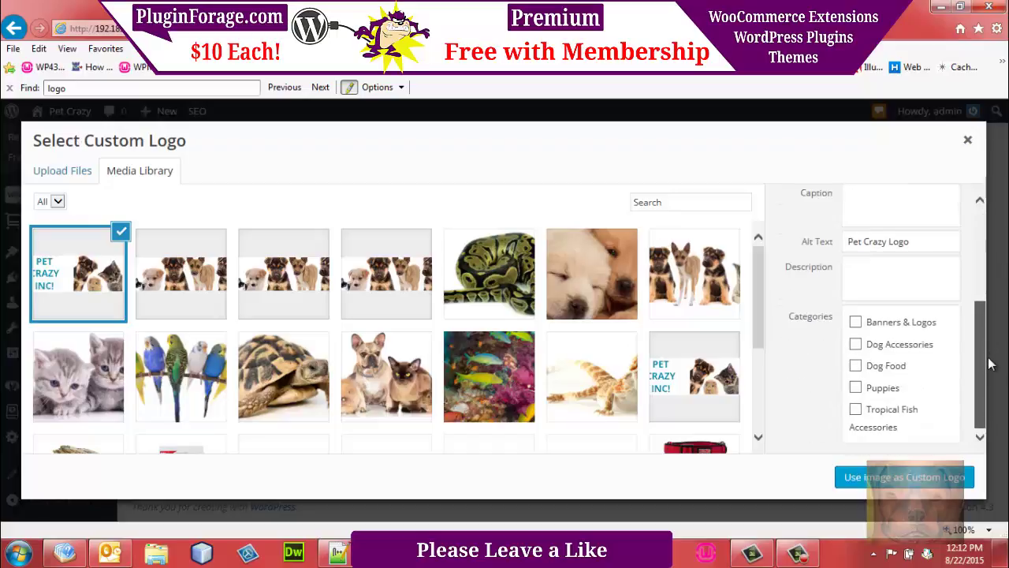
click(855, 322)
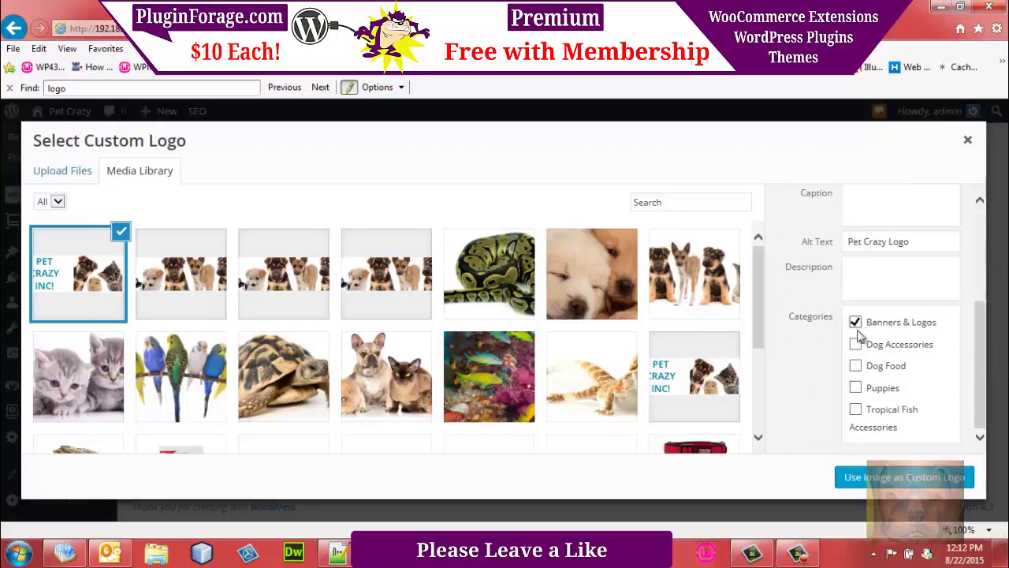
click(886, 482)
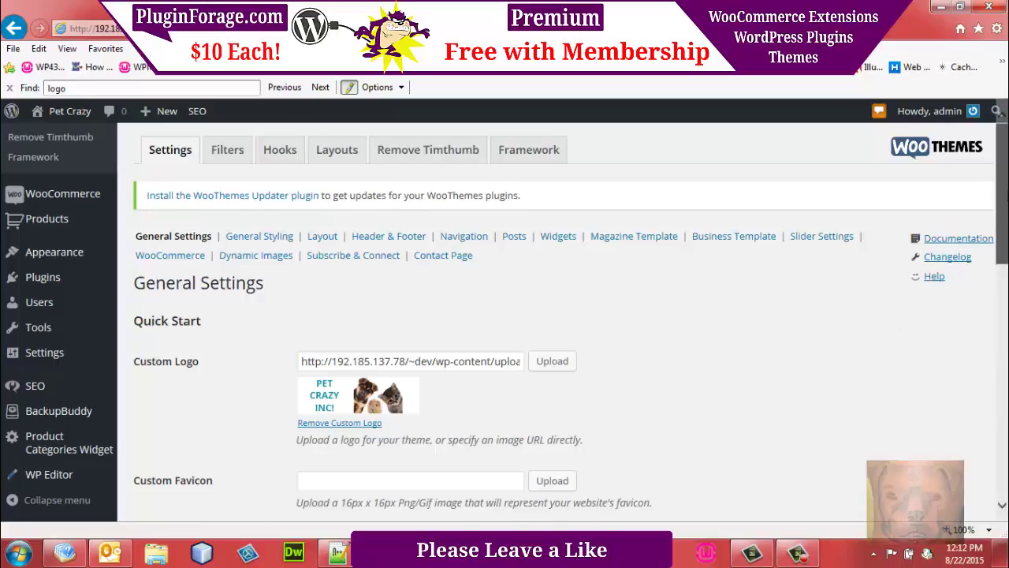
Save the theme's general settings and reload the site's home page
scroll(564, 322, down, 1)
scroll(563, 321, down, 4)
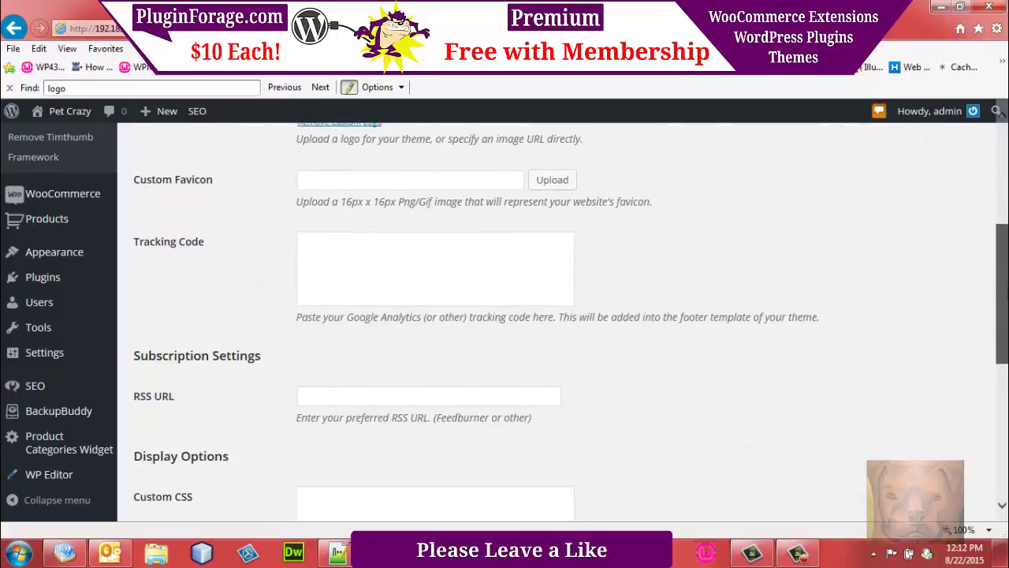
scroll(563, 321, up, 3)
scroll(564, 322, down, 6)
scroll(197, 477, down, 5)
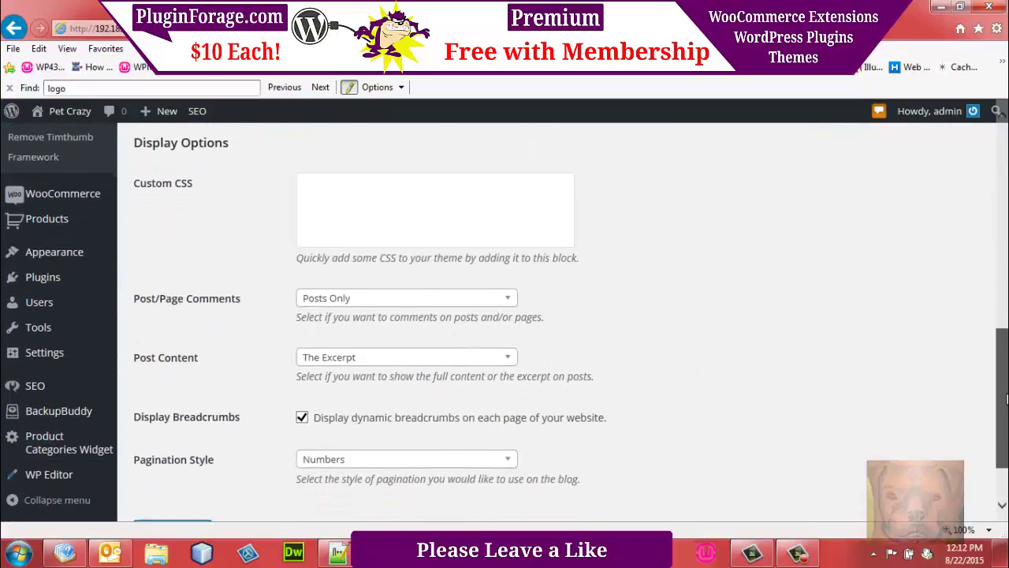
click(173, 445)
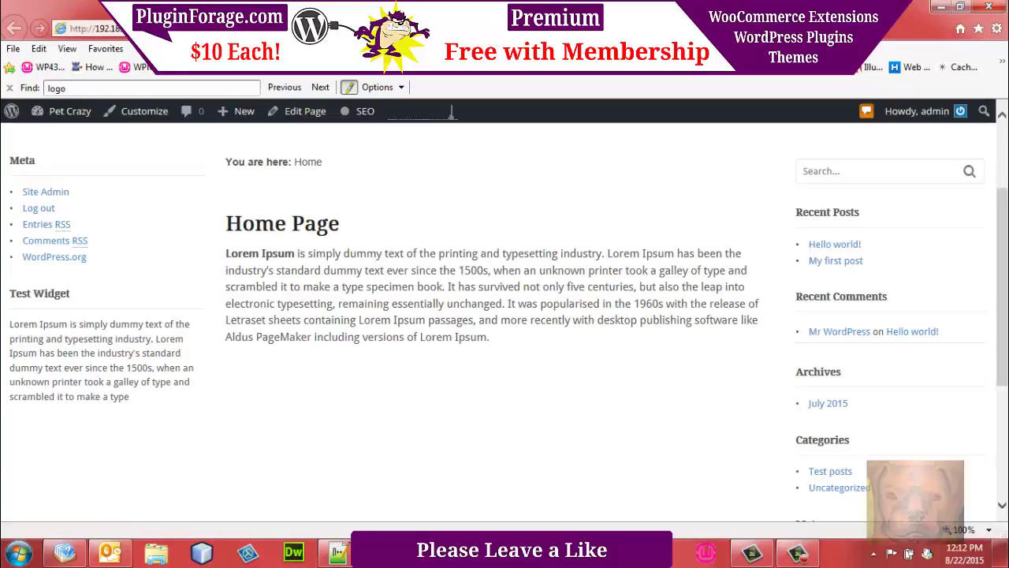
key(F5)
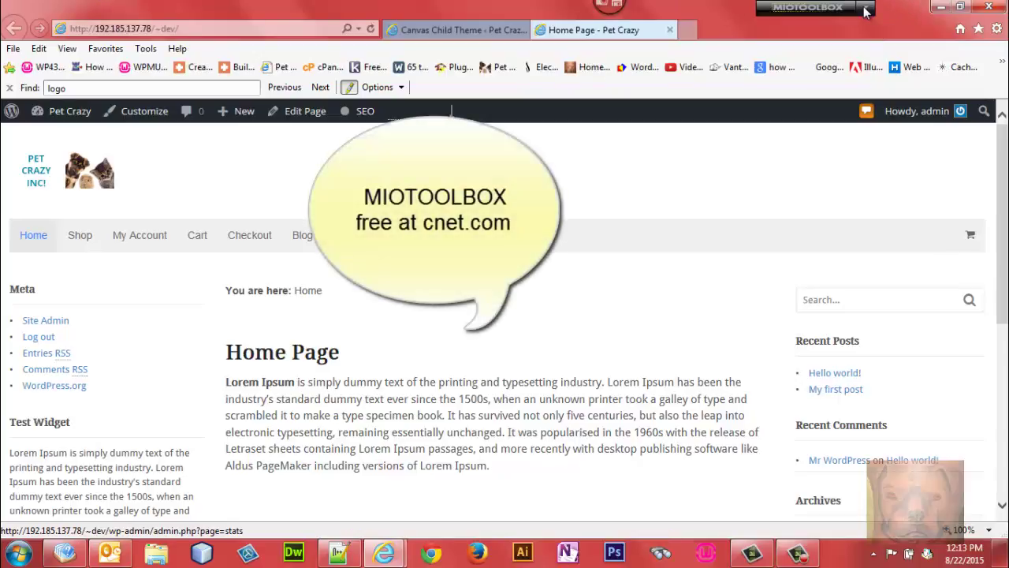
Measure the height of the home page's header area with the MioToolbox ruler, and close the ruler
click(864, 9)
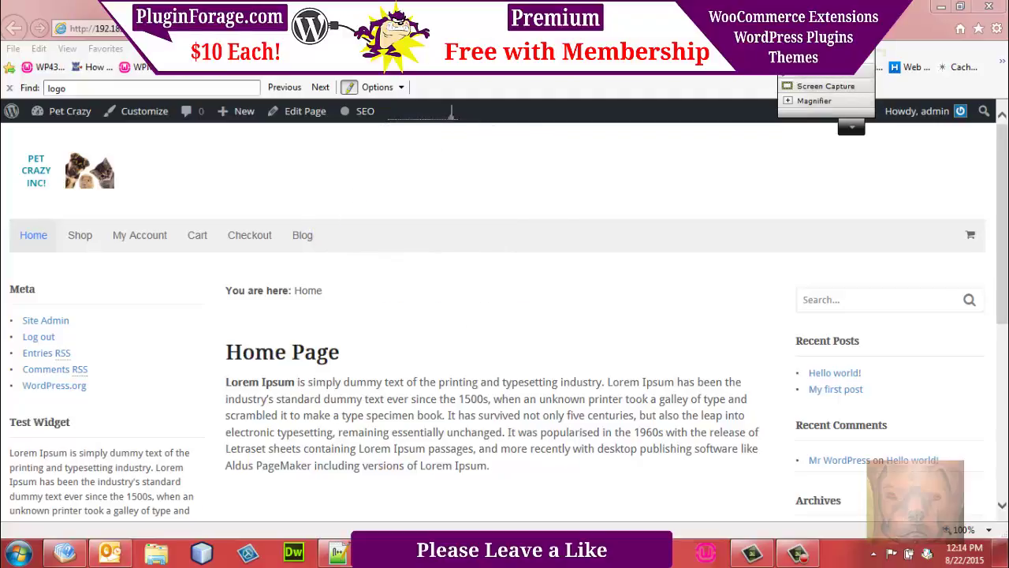
click(825, 71)
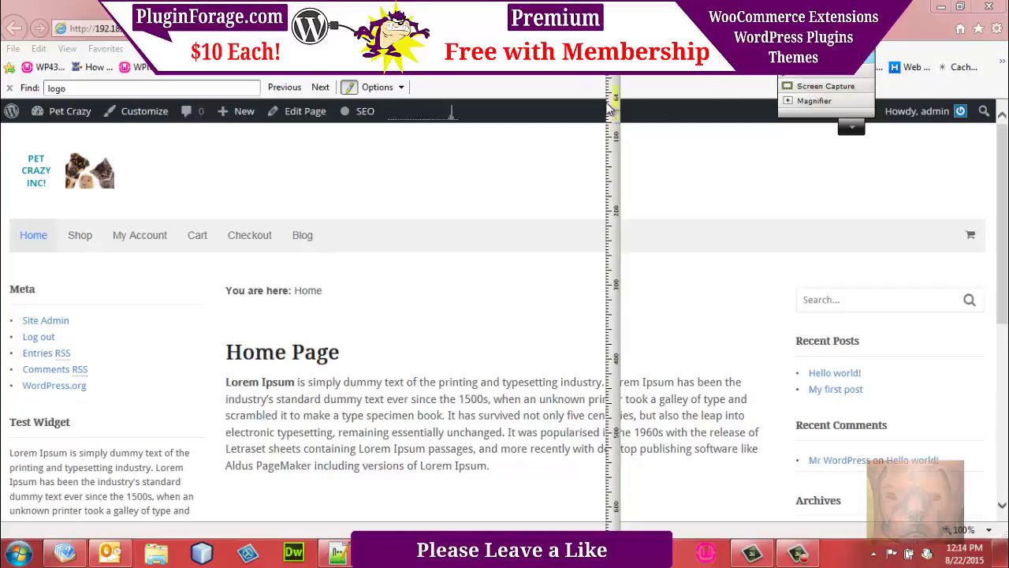
drag(615, 137, 615, 161)
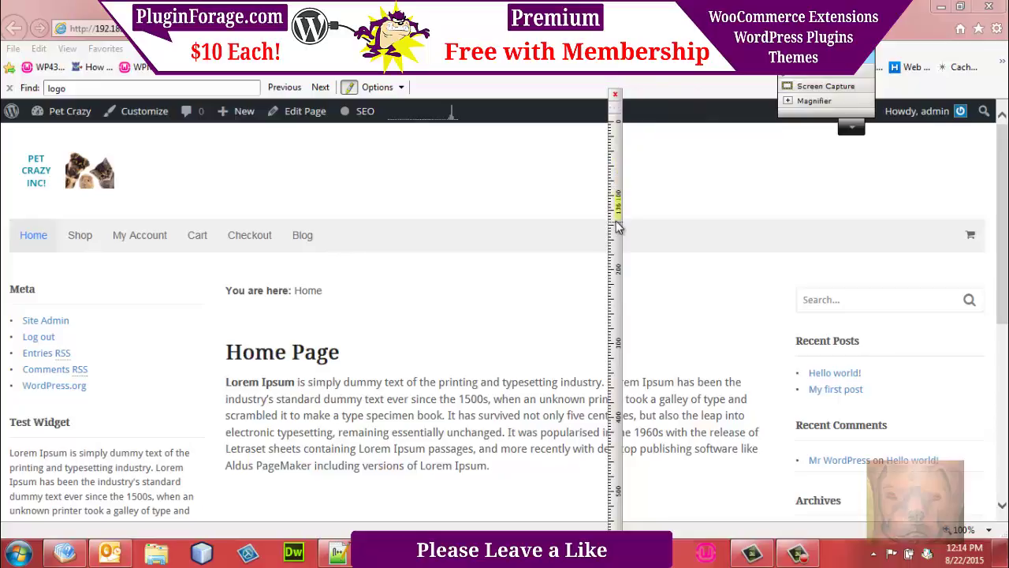
click(615, 94)
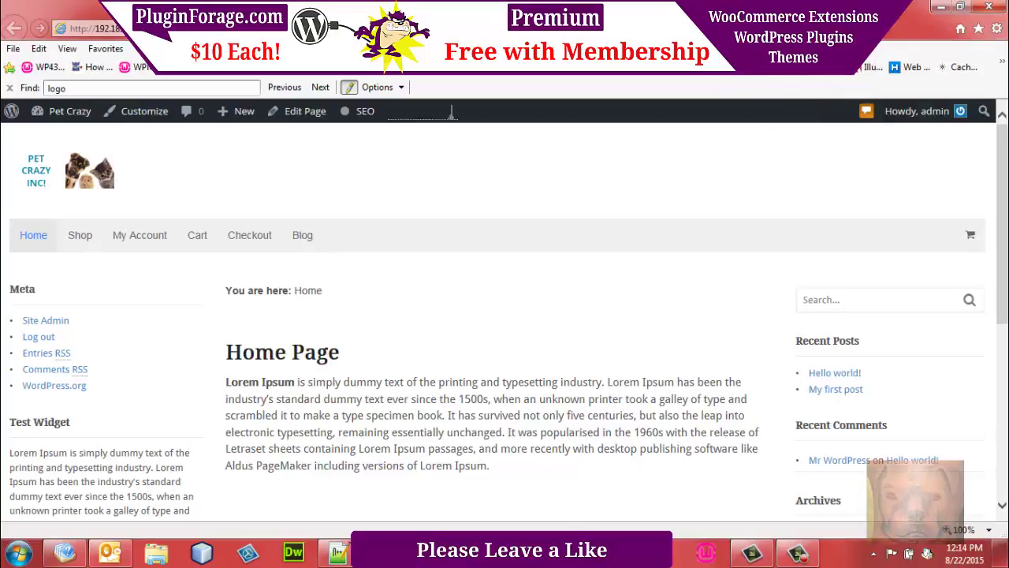
Return to the Canvas Child Theme settings and start choosing a header background image in the Header & Footer settings
click(461, 28)
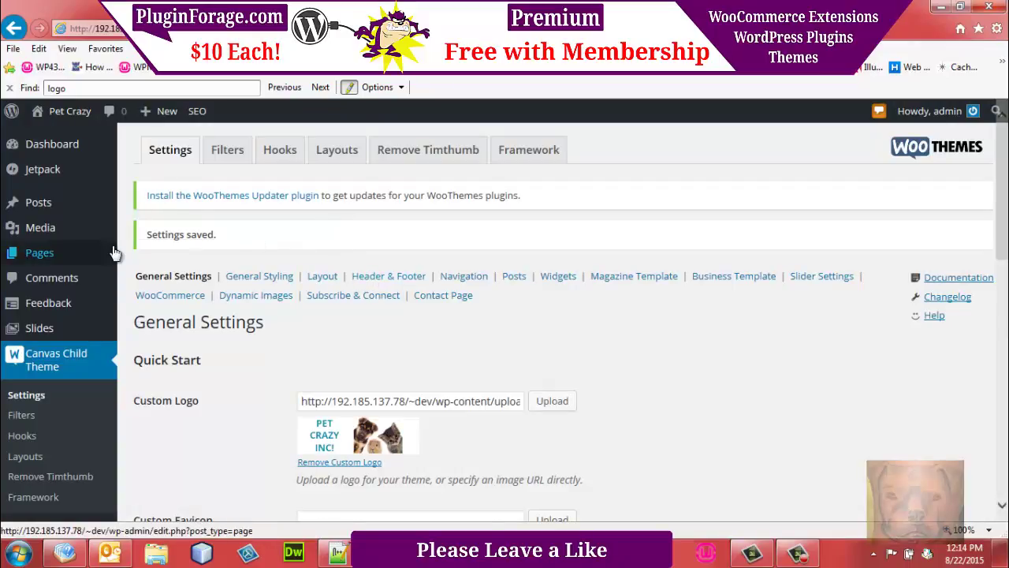
click(371, 277)
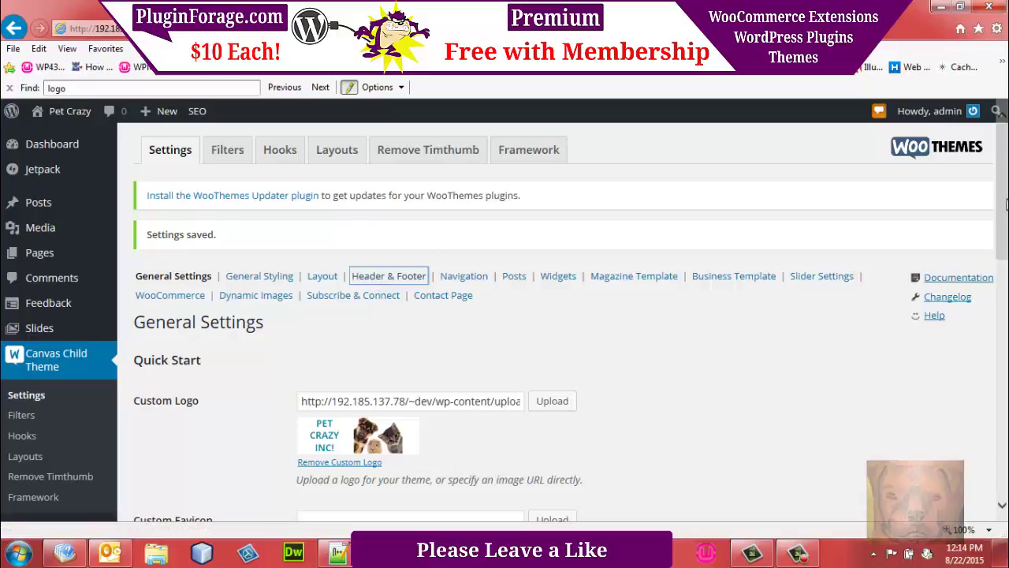
drag(1006, 204, 1006, 229)
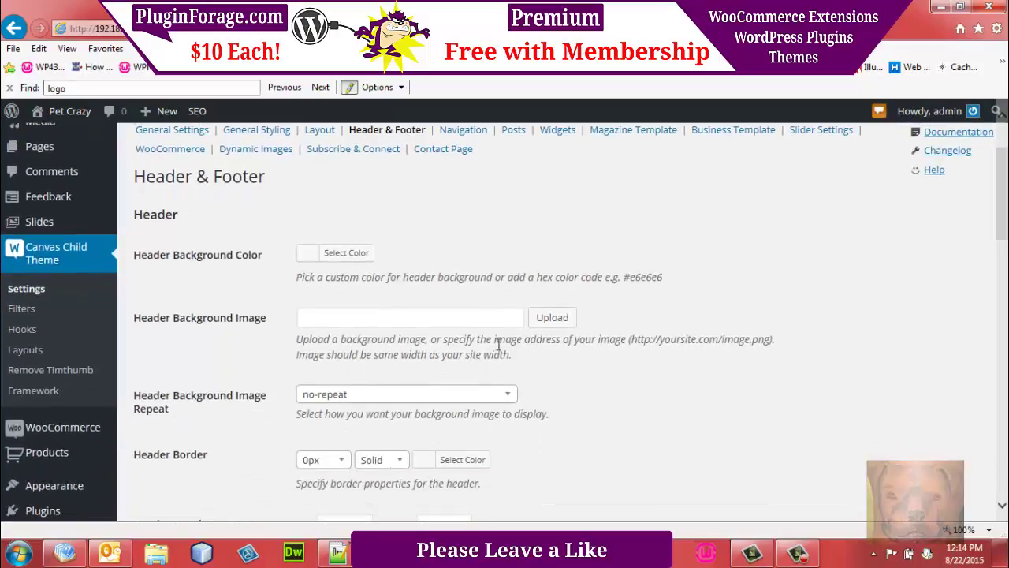
click(553, 317)
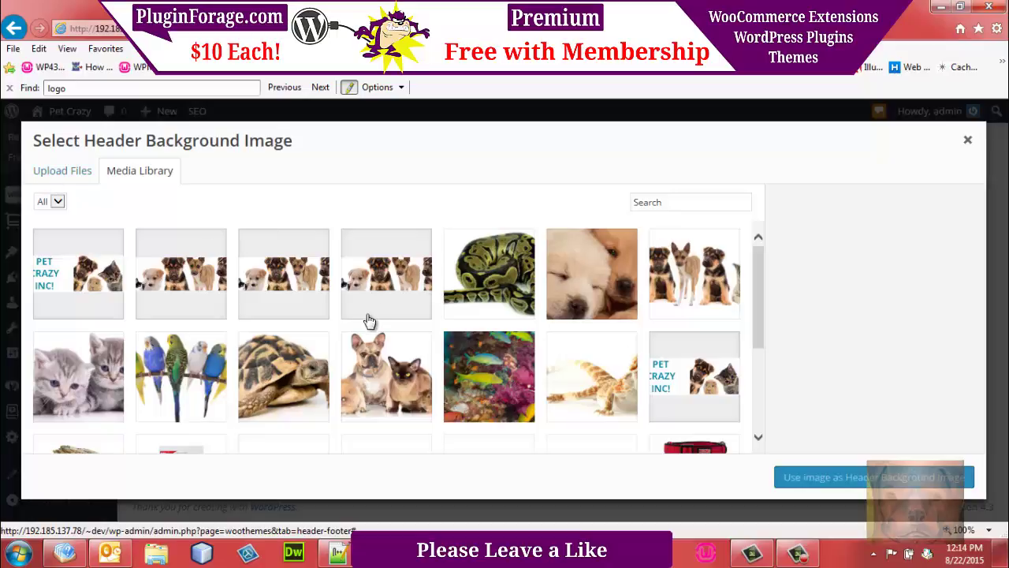
Select petstore-header6.jpg from the media library and set its alt text to "Petstore Header"
click(375, 290)
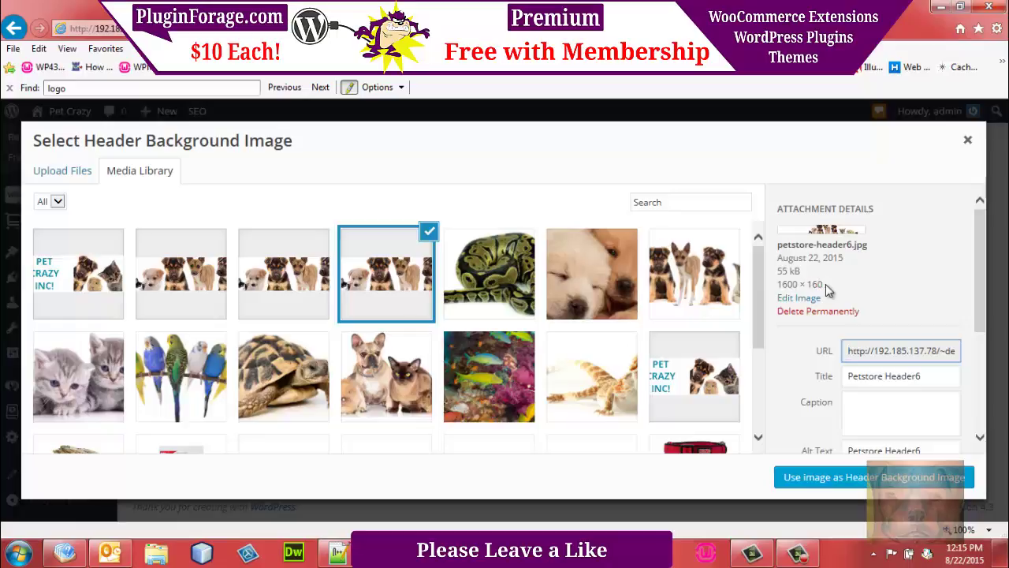
drag(825, 284, 765, 283)
click(845, 283)
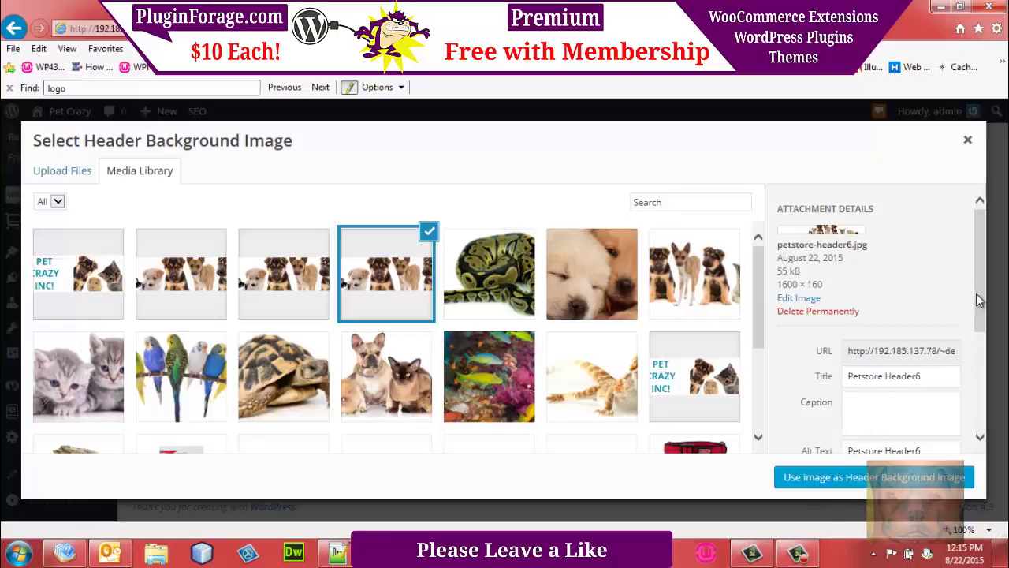
scroll(976, 308, down, 2)
click(949, 319)
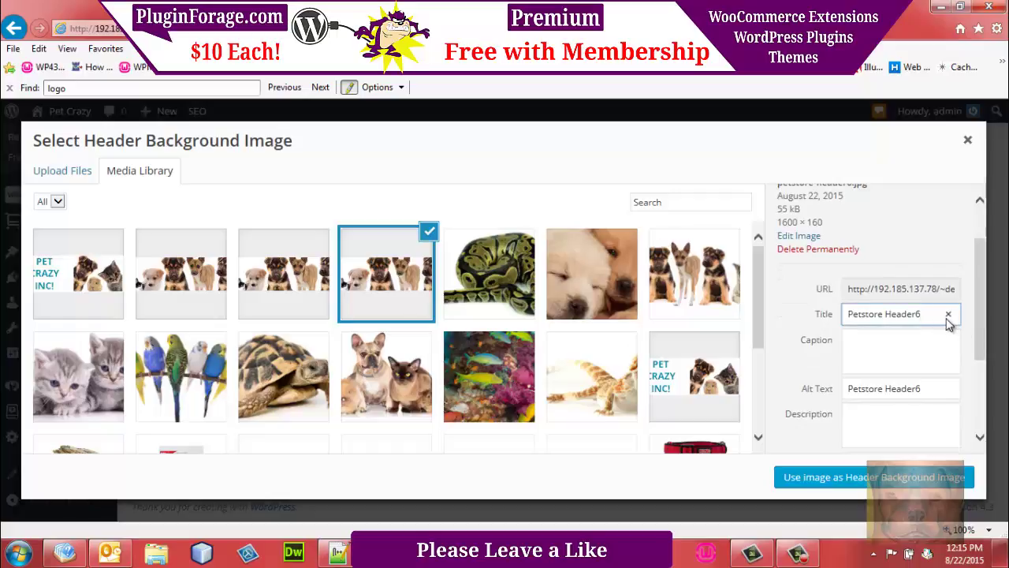
click(933, 392)
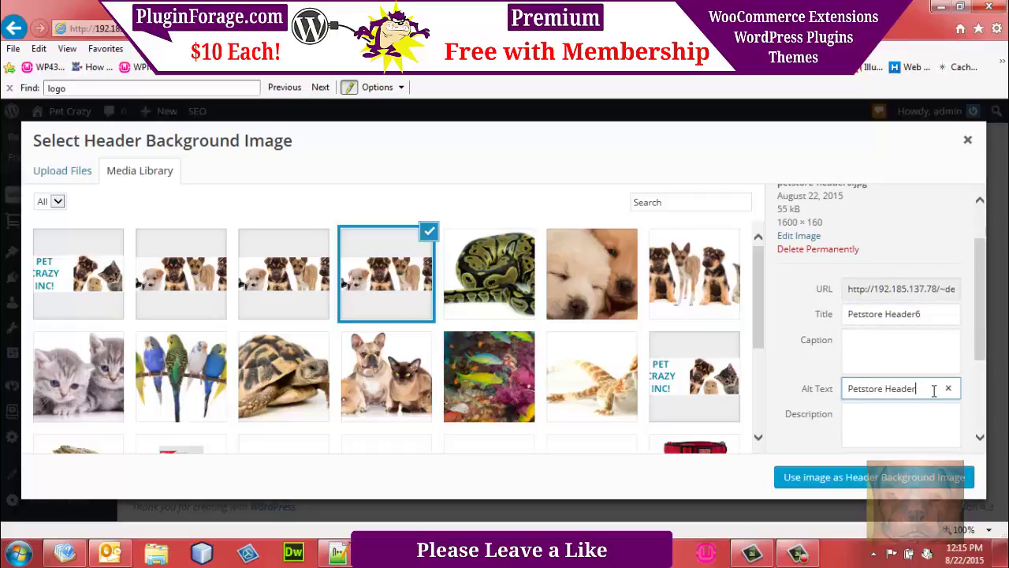
Assign the selected header image to the Banners & Logos category and use it as the header background image
drag(983, 288, 986, 354)
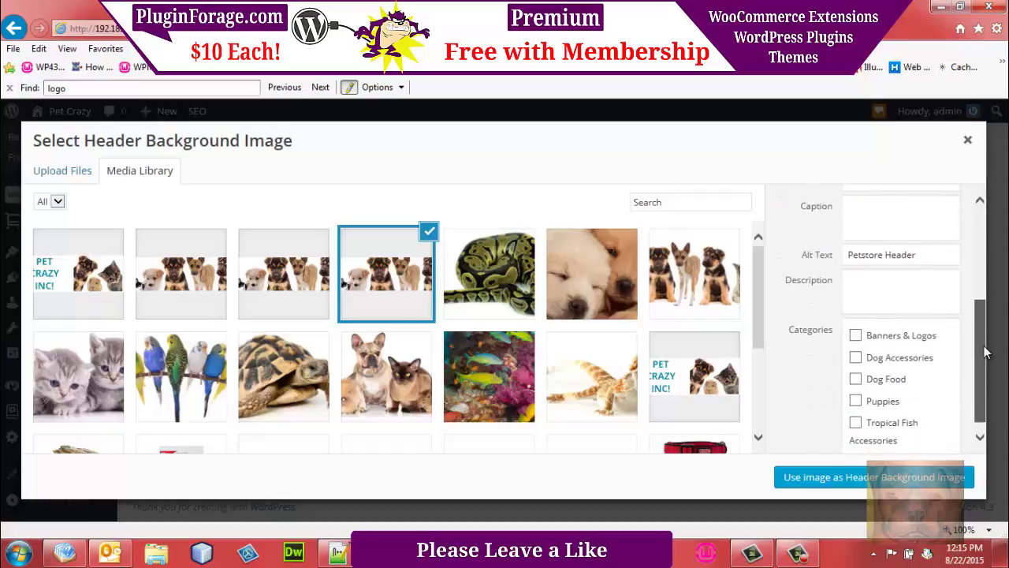
click(855, 335)
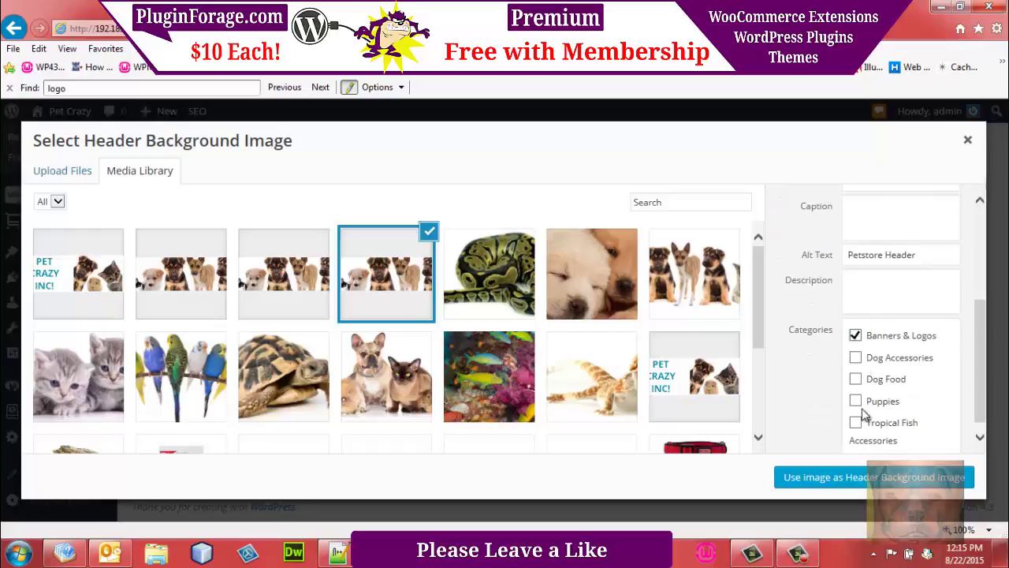
click(847, 478)
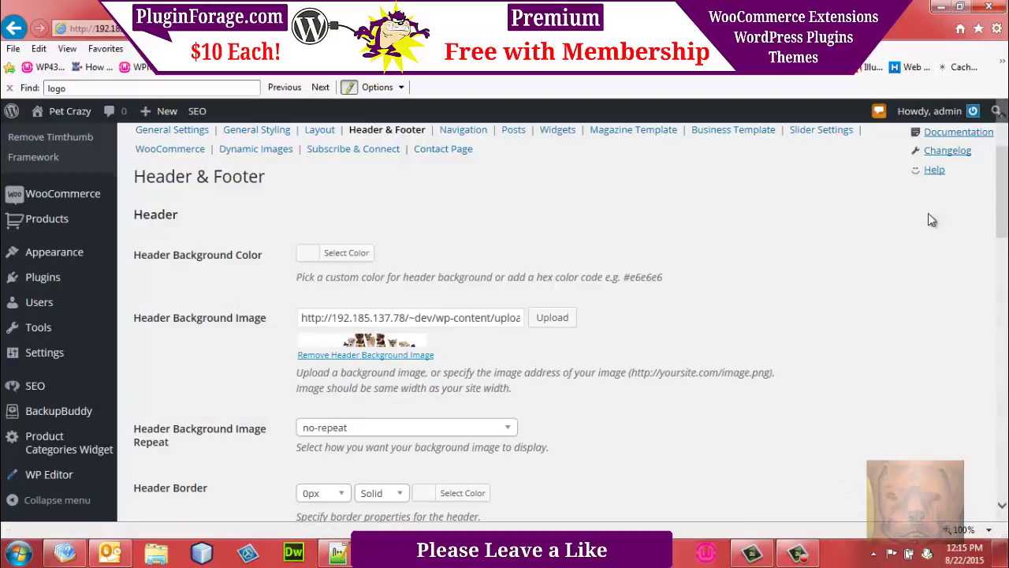
Save the Header & Footer settings with the header background image and reload the home page
drag(1007, 223, 1007, 483)
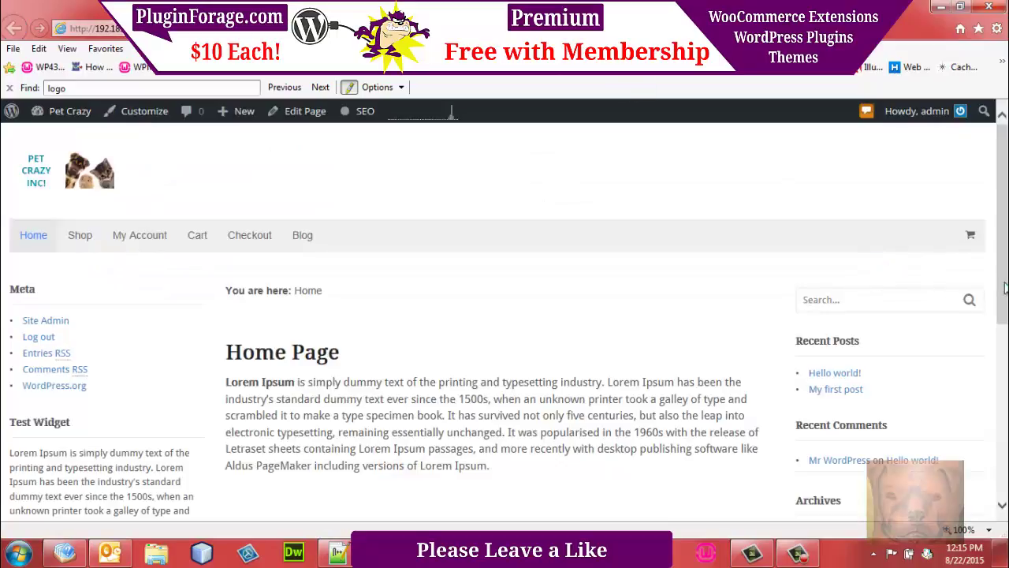
key(F5)
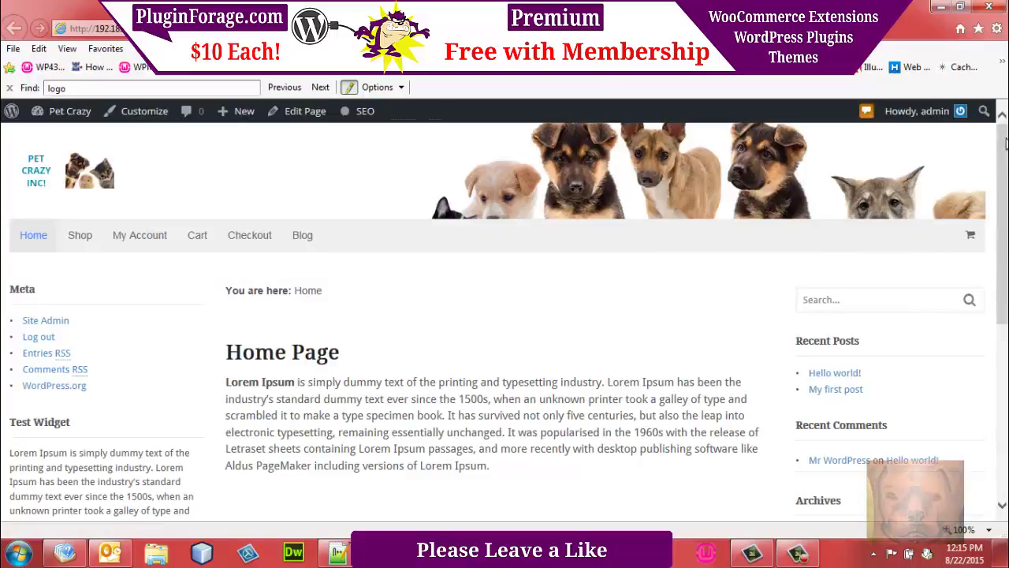
Check how the header background image adapts on the home page at several narrower browser window widths, and maximize the window again
click(961, 9)
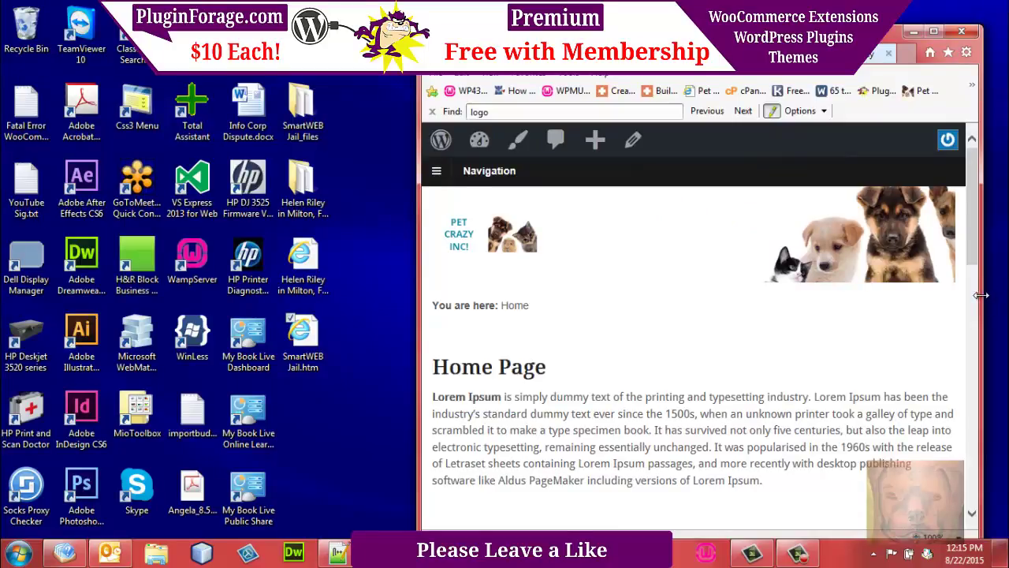
drag(981, 295, 907, 330)
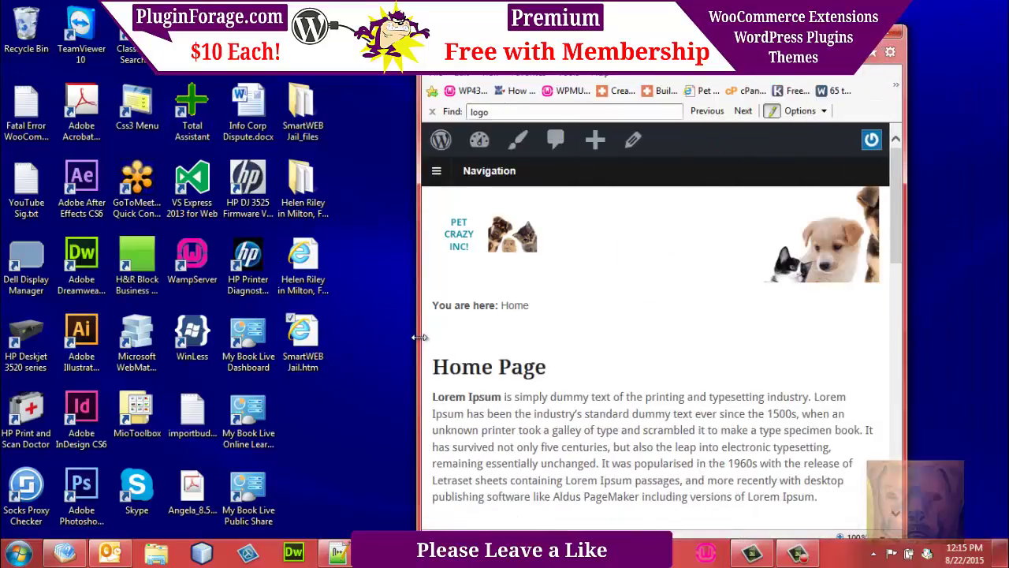
drag(420, 337, 175, 326)
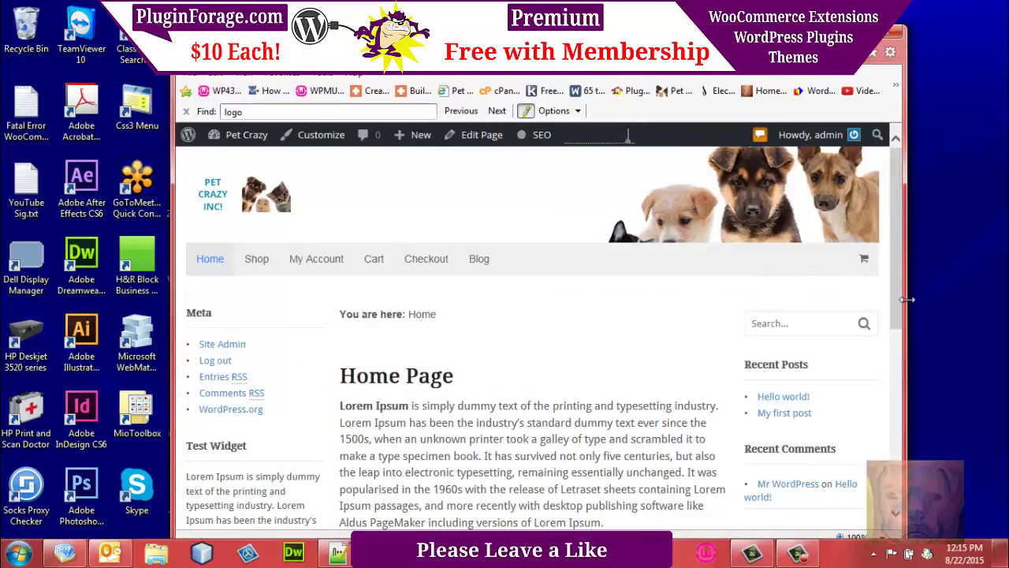
drag(907, 299, 897, 280)
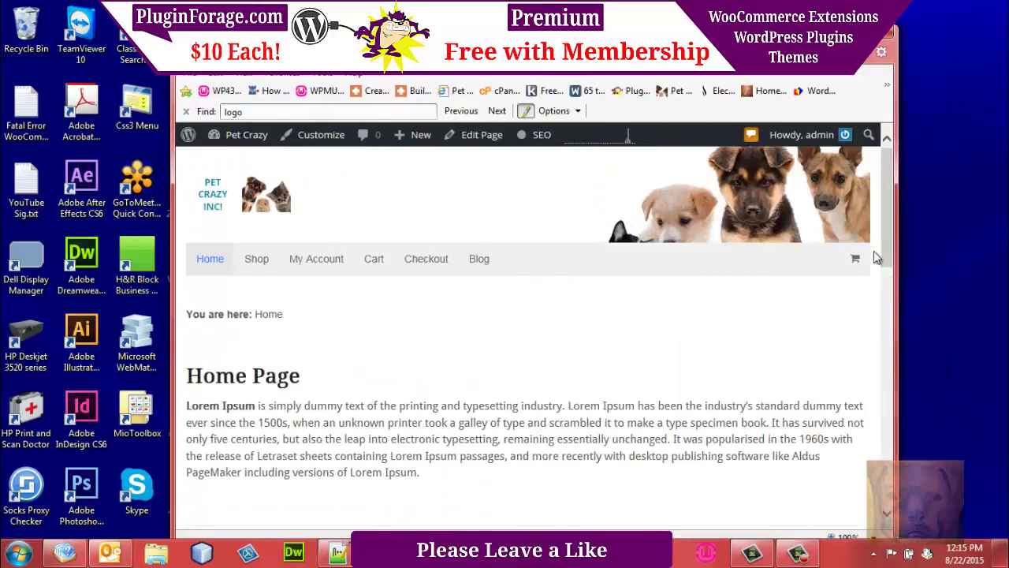
click(850, 31)
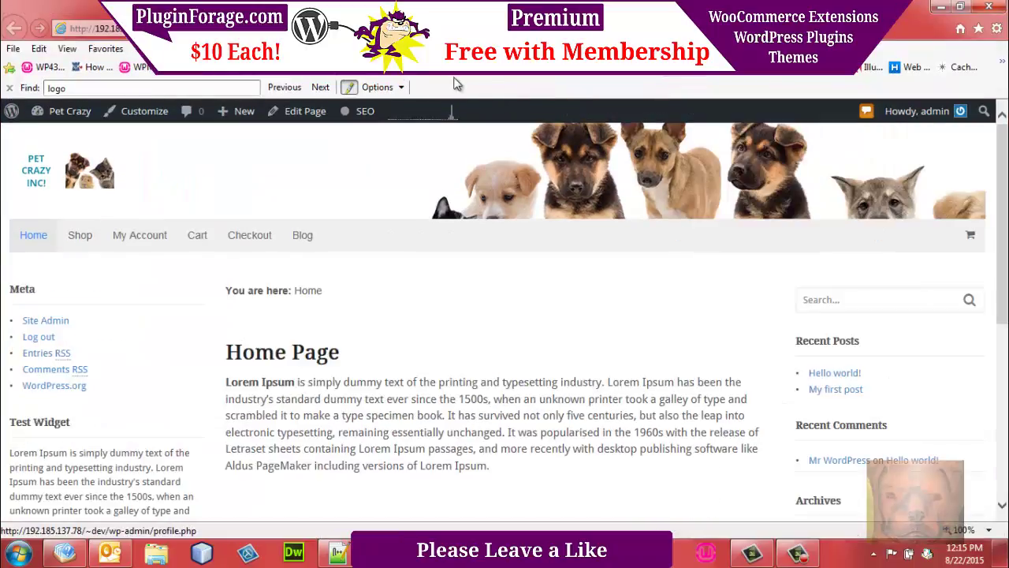
Remove the header background image in the Canvas Child Theme's Header & Footer settings and save the changes
click(449, 30)
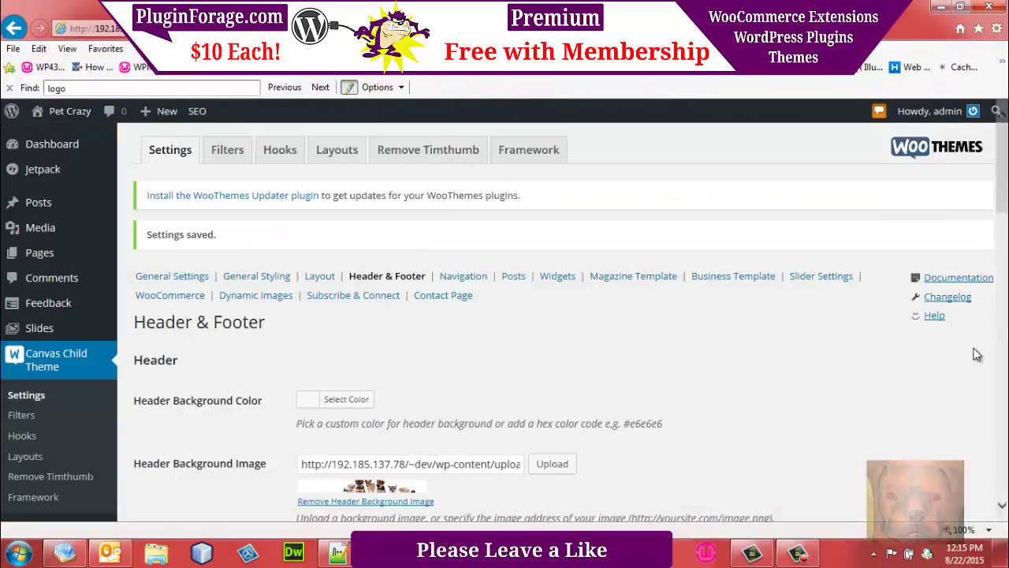
drag(1004, 203, 1007, 247)
click(362, 295)
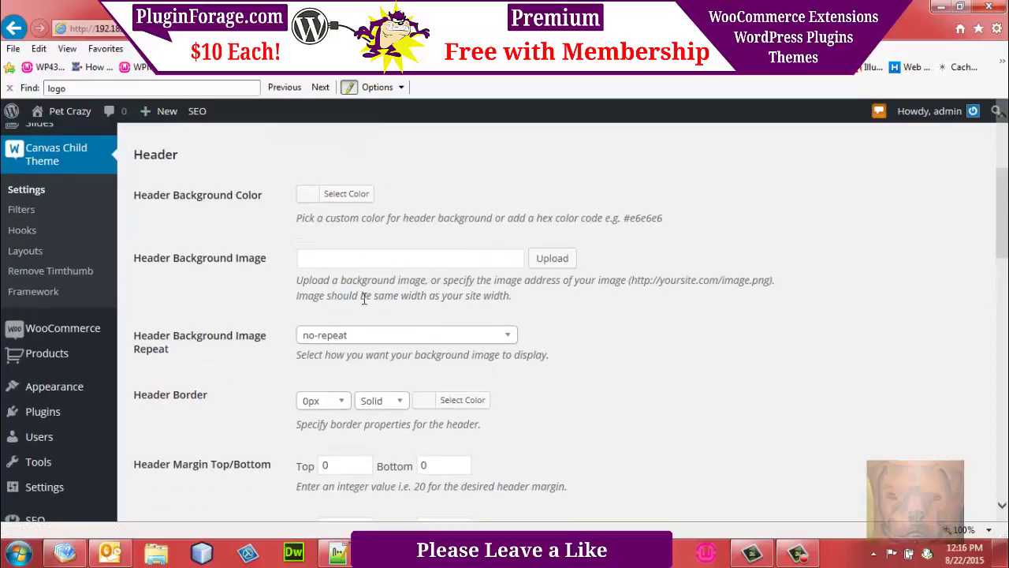
drag(1007, 272, 1006, 503)
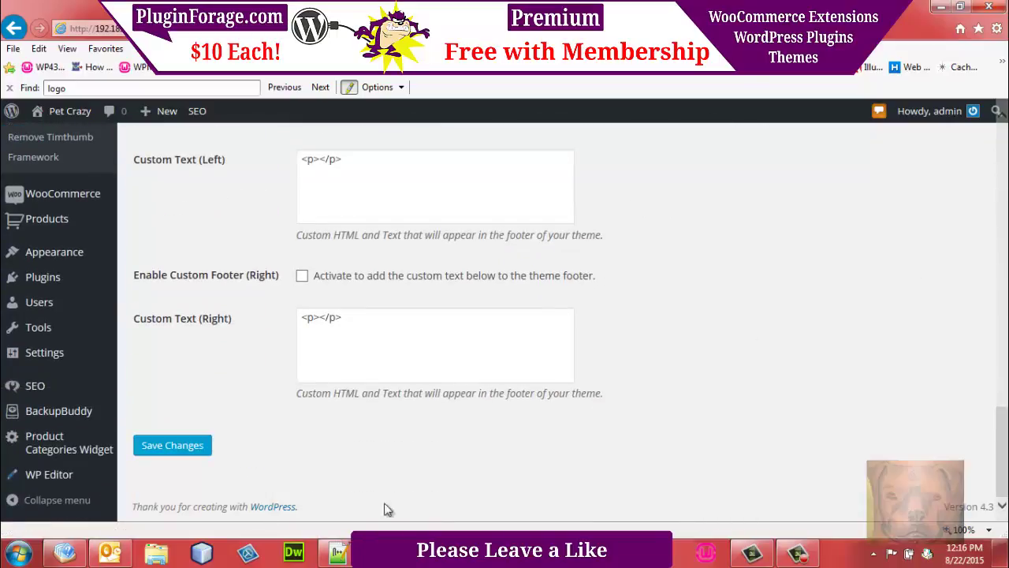
click(194, 451)
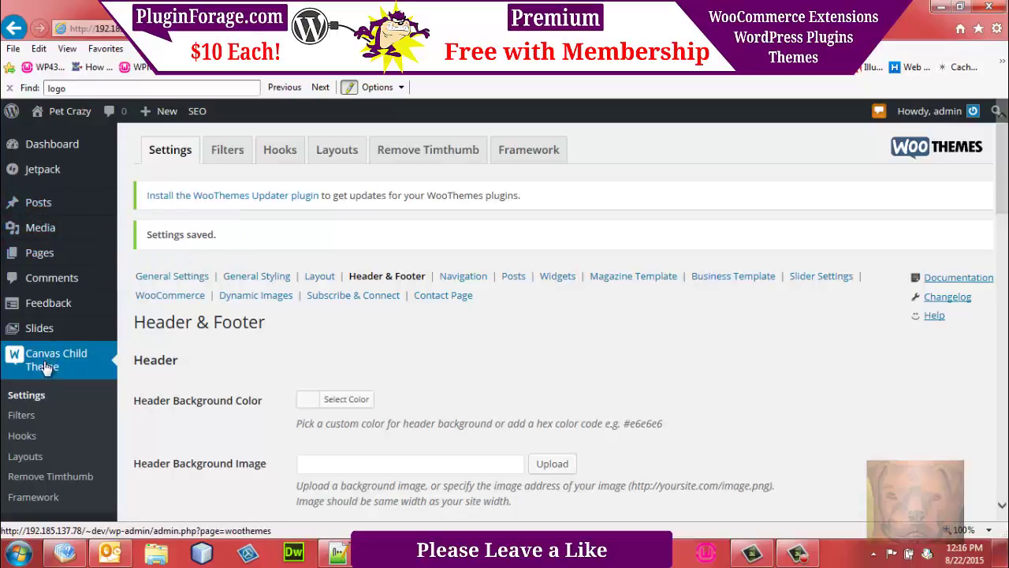
mouse_move(39, 204)
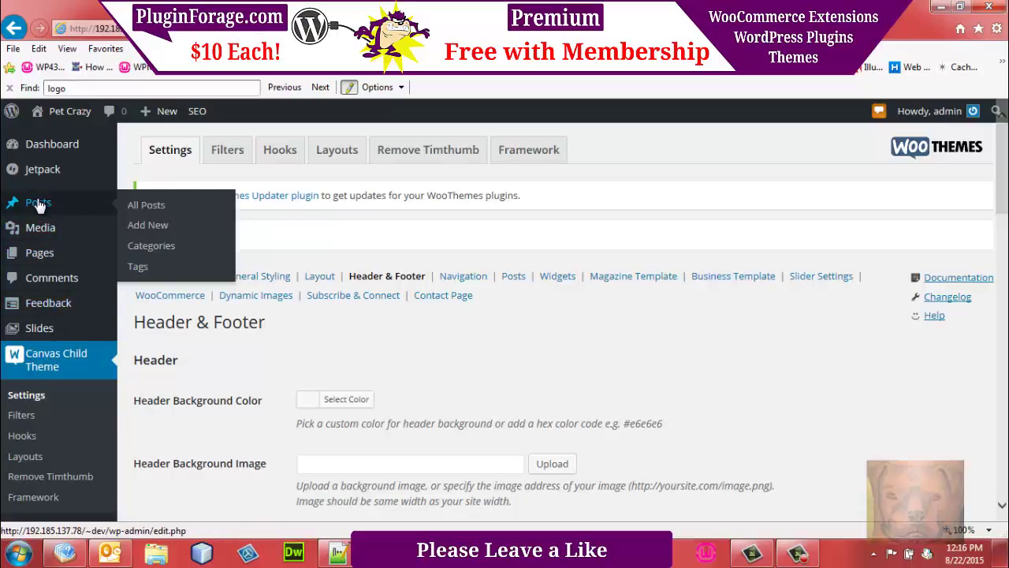
mouse_move(40, 227)
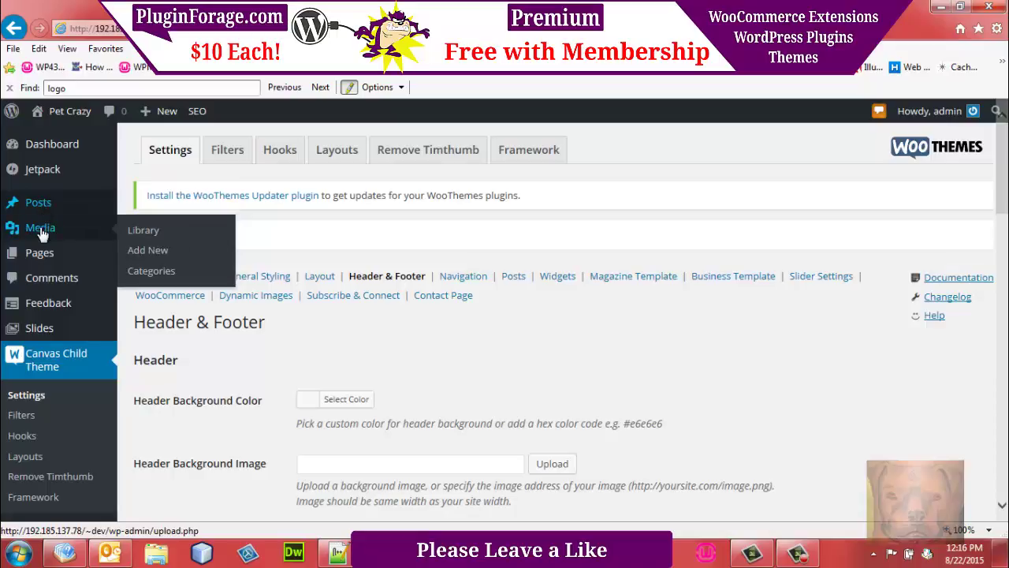